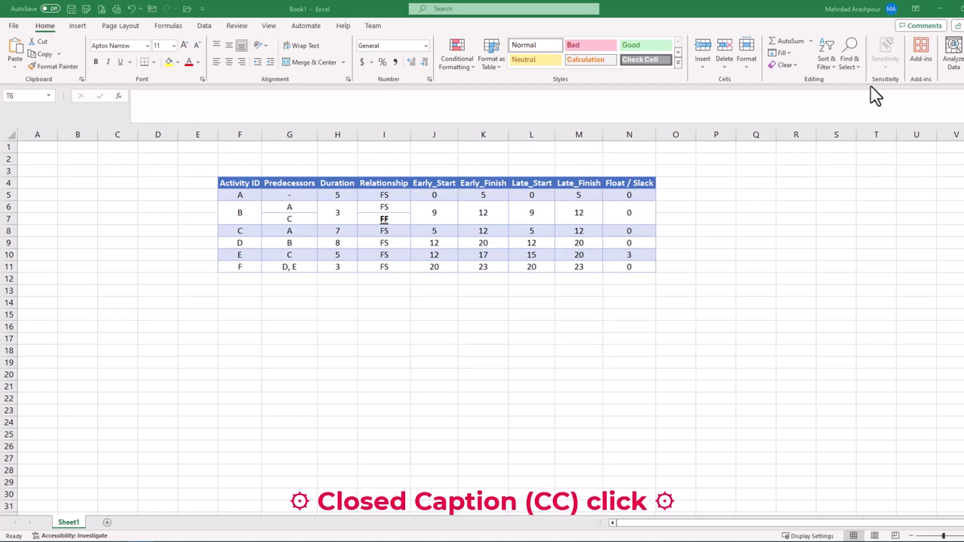
# Step: Paste the finished A–F network diagram picture to the right of the activity table
pyautogui.hotkey('ctrl', 'v')
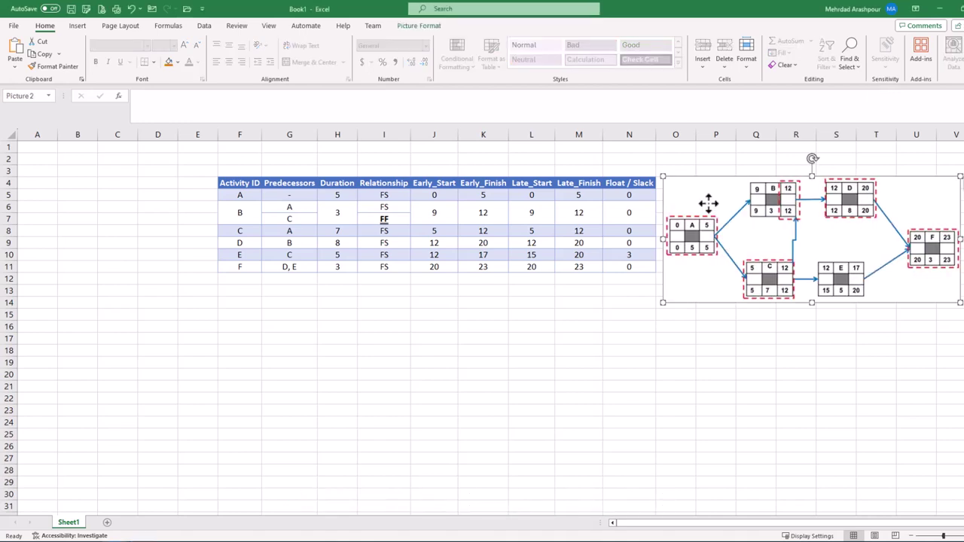
pyautogui.click(716, 365)
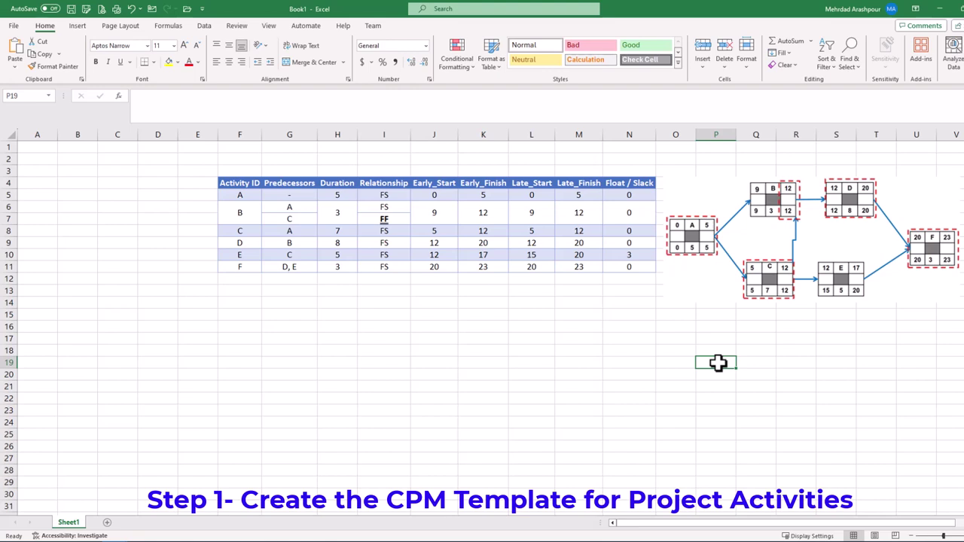
# Step: Build a 3×3 node grid in B2:D4 with all borders, narrow columns B–D, and a grey C3 centre
pyautogui.moveTo(239, 194); pyautogui.dragTo(608, 198)
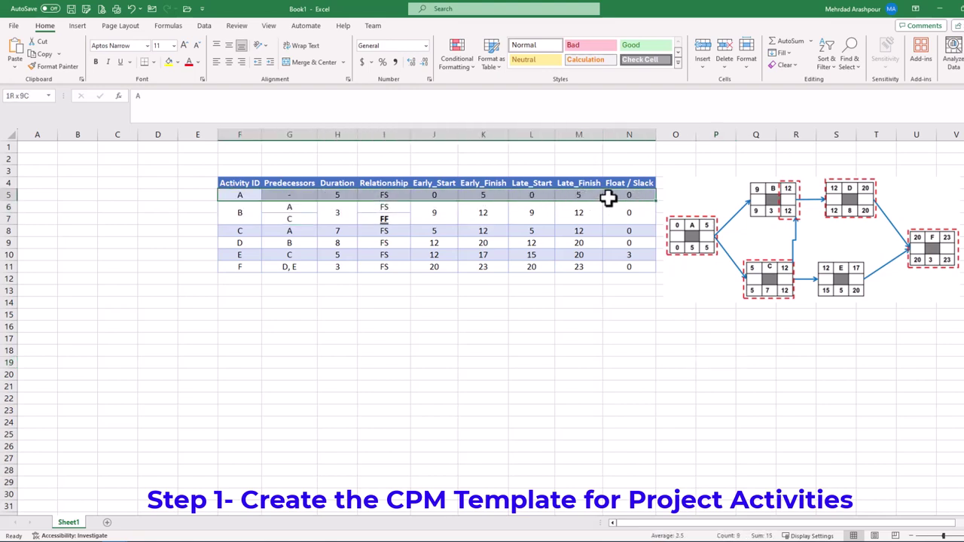
pyautogui.moveTo(78, 159)
pyautogui.mouseDown()
pyautogui.moveTo(122, 183)
pyautogui.moveTo(145, 174)
pyautogui.mouseUp()
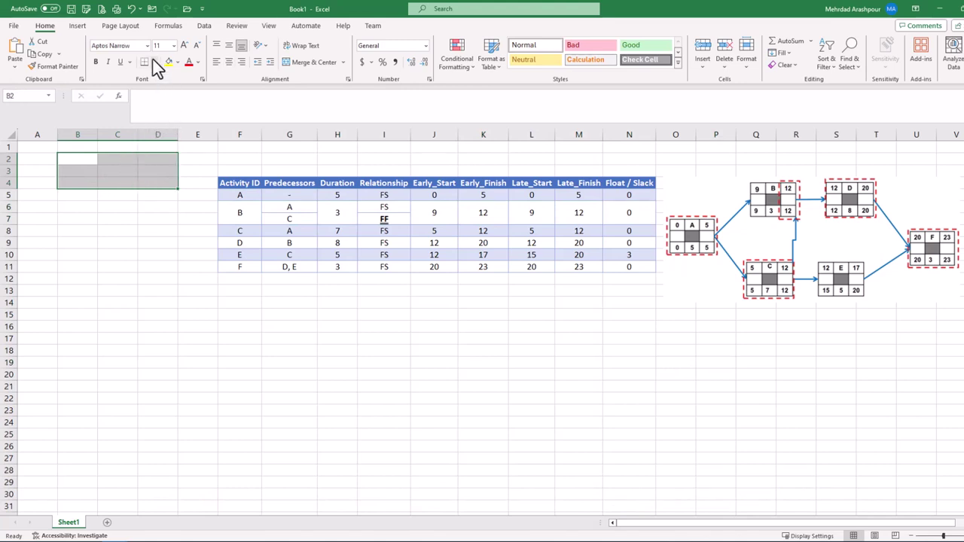
pyautogui.click(154, 60)
pyautogui.click(185, 167)
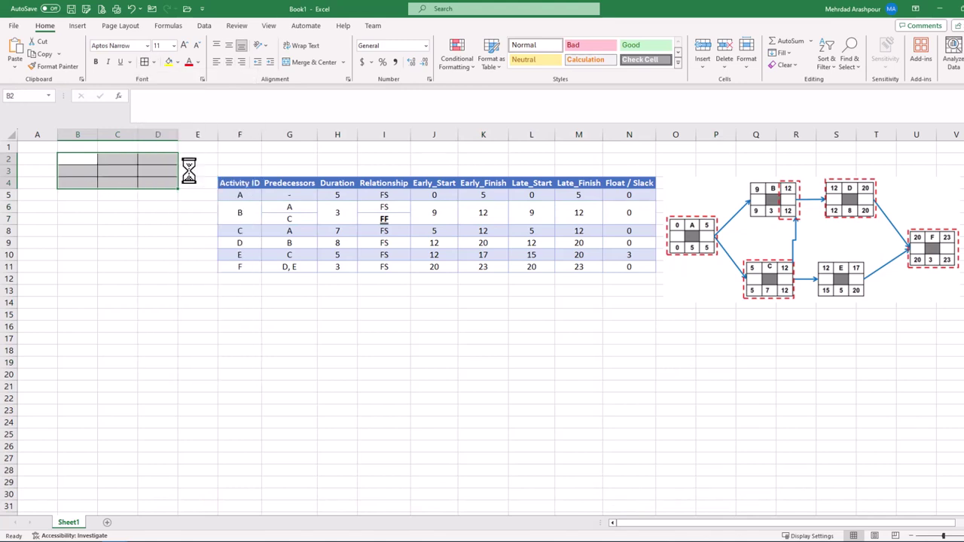
pyautogui.moveTo(97, 134)
pyautogui.mouseDown()
pyautogui.moveTo(71, 140)
pyautogui.moveTo(99, 139)
pyautogui.mouseUp()
pyautogui.click(76, 169)
pyautogui.click(173, 61)
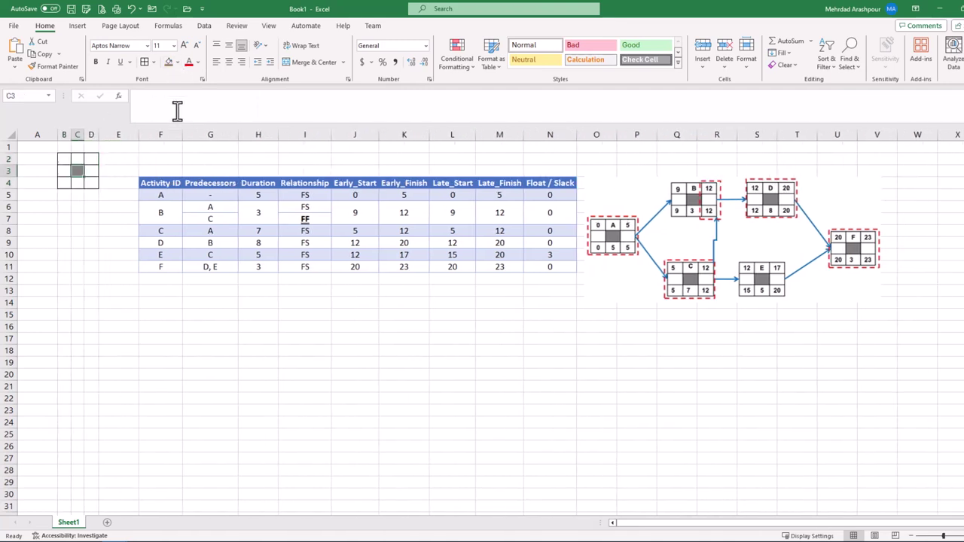
# Step: Copy the node grid into B6, B10, B14, B18 and B22 to make six templates
pyautogui.moveTo(65, 157); pyautogui.dragTo(89, 181)
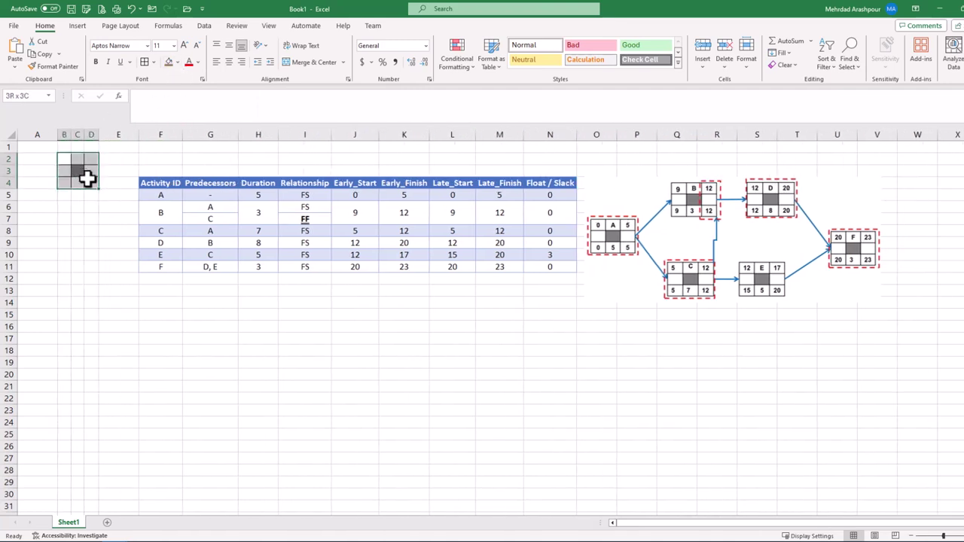
pyautogui.hotkey('ctrl', 'c')
pyautogui.click(66, 205)
pyautogui.hotkey('ctrl', 'v')
pyautogui.click(67, 254)
pyautogui.hotkey('ctrl', 'v')
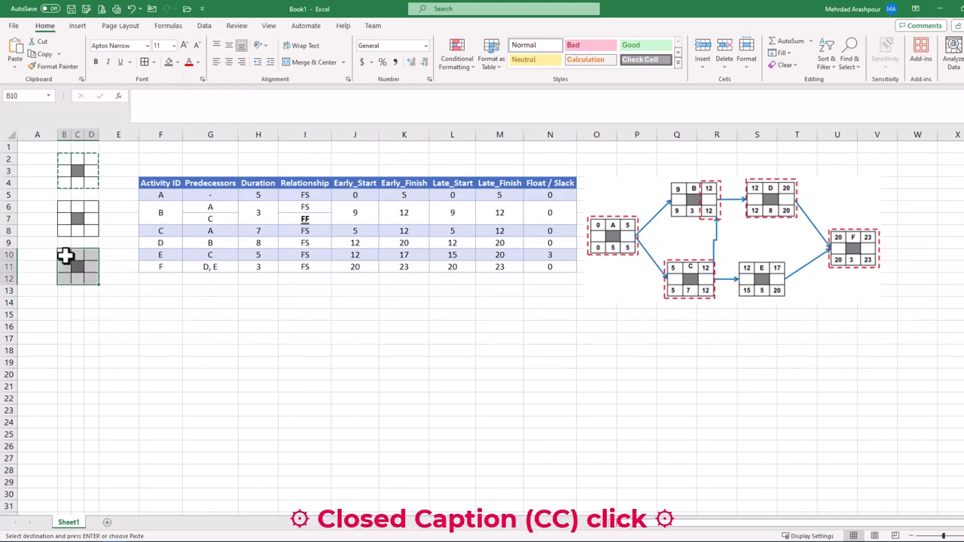
pyautogui.click(62, 301)
pyautogui.hotkey('ctrl', 'v')
pyautogui.click(64, 350)
pyautogui.hotkey('ctrl', 'v')
pyautogui.click(62, 397)
pyautogui.press('Return')
pyautogui.click(51, 449)
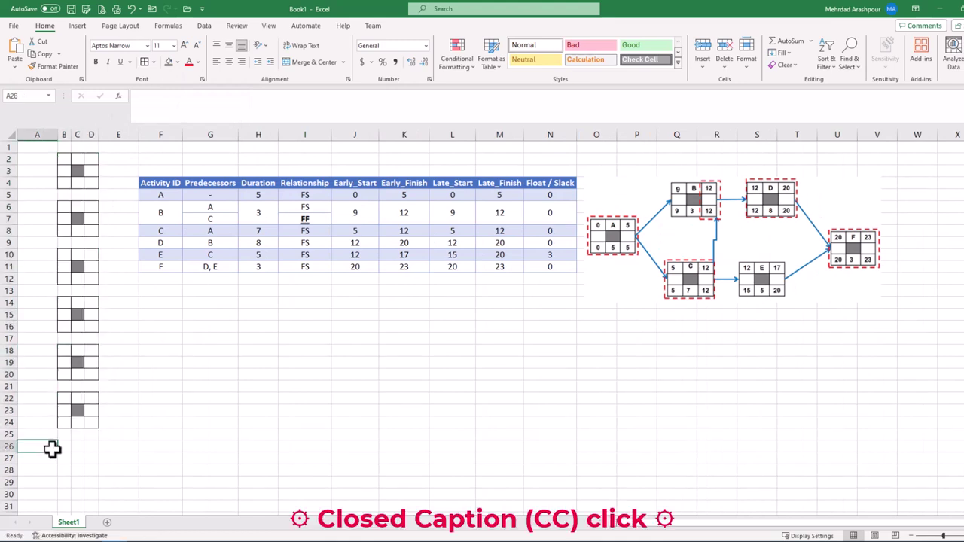
# Step: Label the nodes A, B, C, D, E and F in cells C2, C6, C10, C14, C18 and C22
pyautogui.click(75, 157)
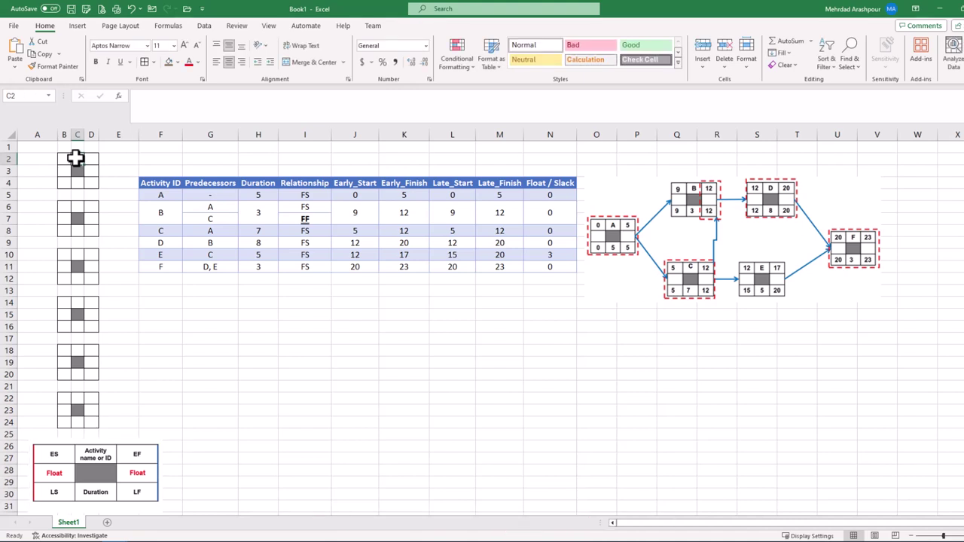
pyautogui.write('A')
pyautogui.click(79, 207)
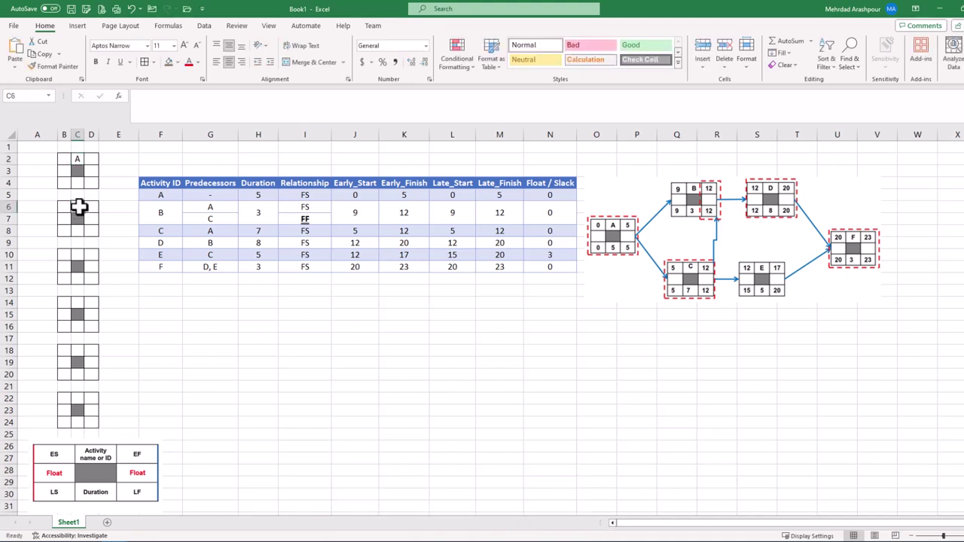
pyautogui.write('B')
pyautogui.click(79, 255)
pyautogui.write('C')
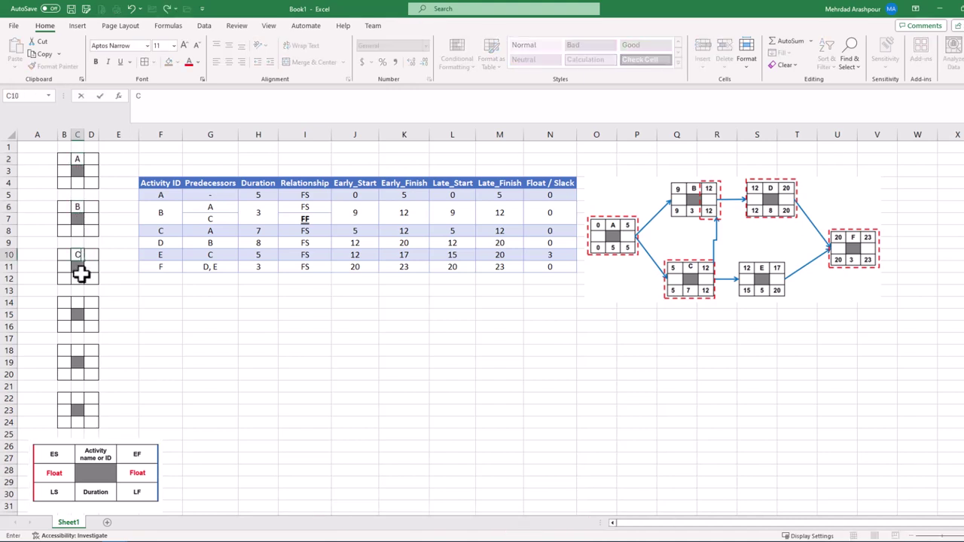
pyautogui.click(77, 304)
pyautogui.write('D')
pyautogui.click(78, 352)
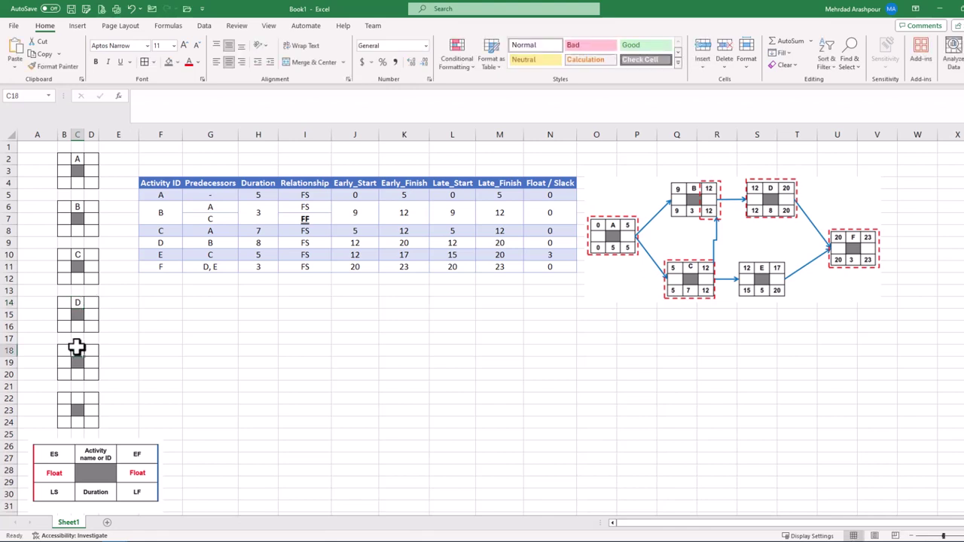
pyautogui.write('E')
pyautogui.click(77, 400)
pyautogui.write('F')
pyautogui.click(143, 403)
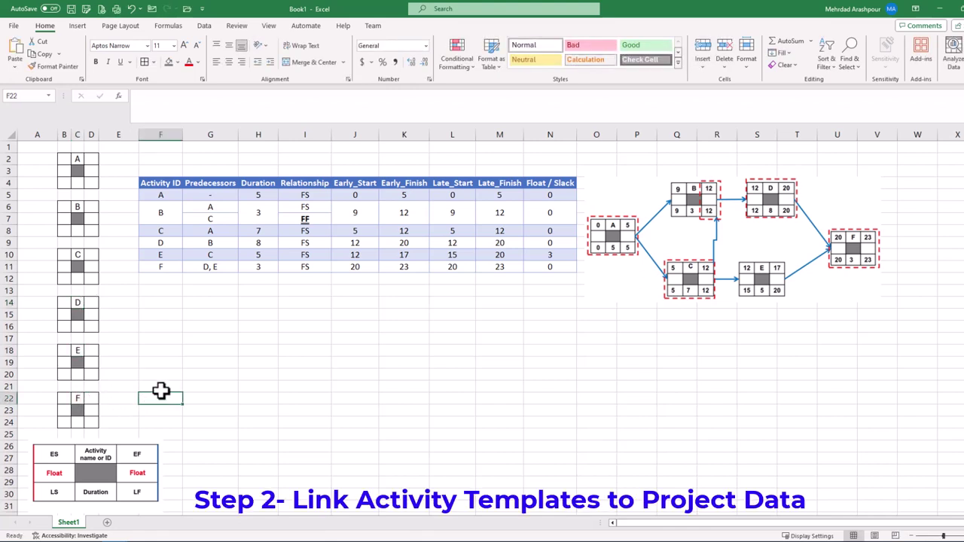
# Step: Link node A's B2 to Early_Start J5 and B4 to Late_Start L5
pyautogui.click(60, 162)
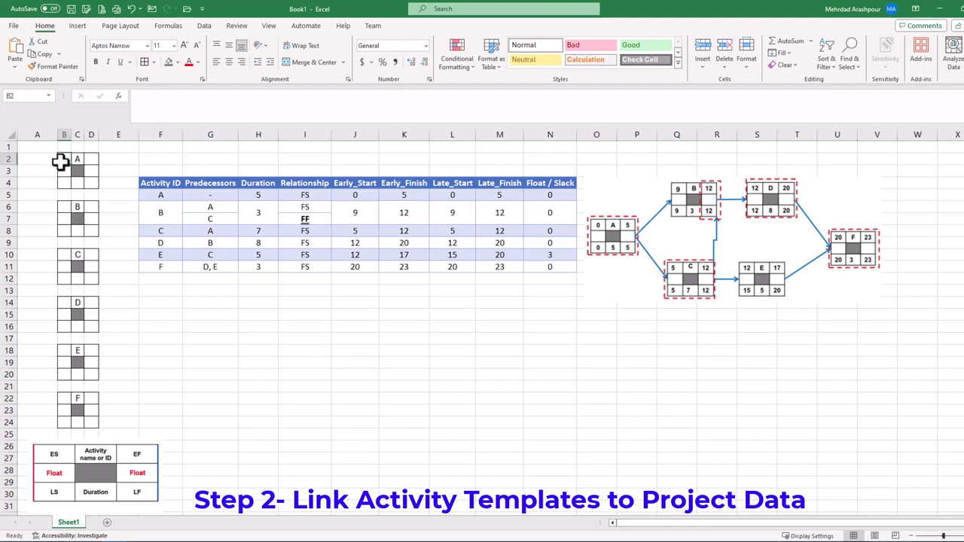
pyautogui.write('=')
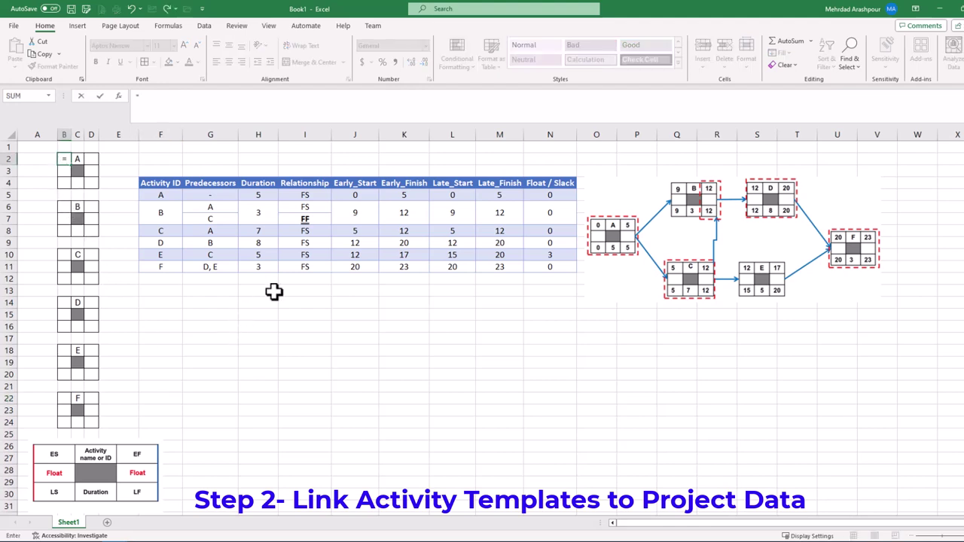
pyautogui.click(357, 195)
pyautogui.press('Return')
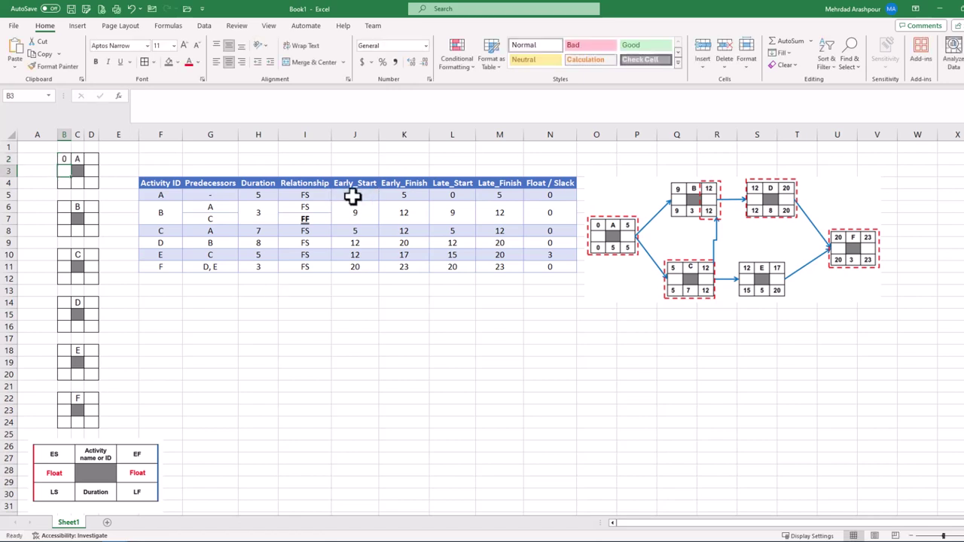
pyautogui.click(64, 184)
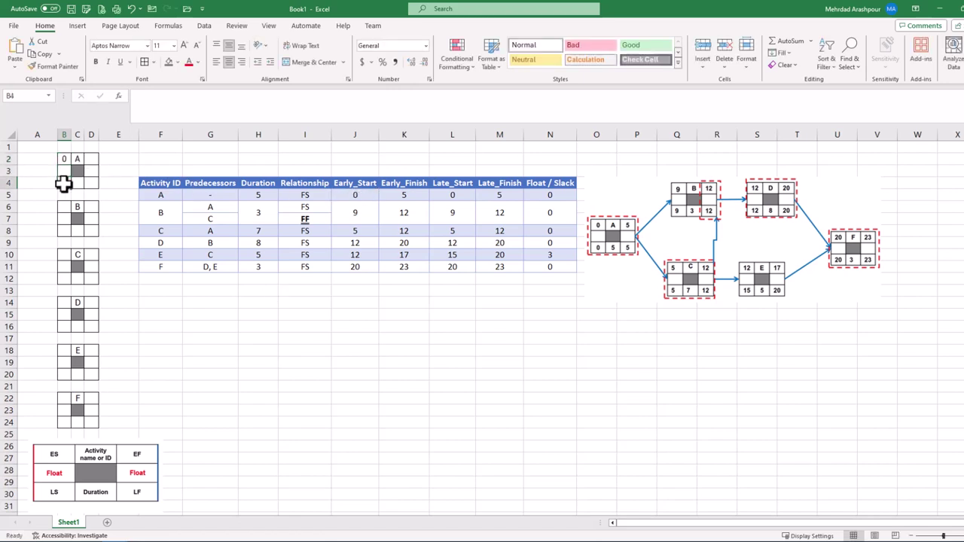
pyautogui.write('=')
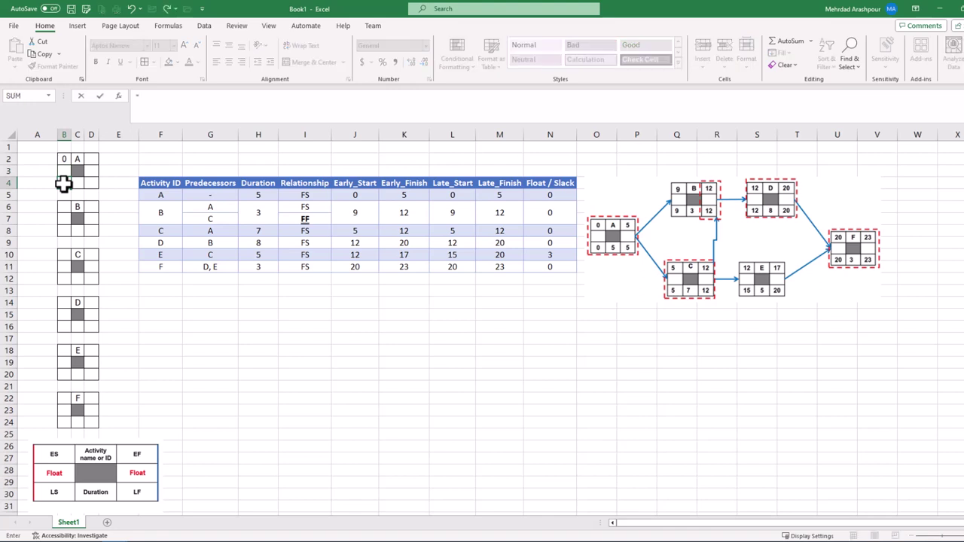
pyautogui.click(447, 192)
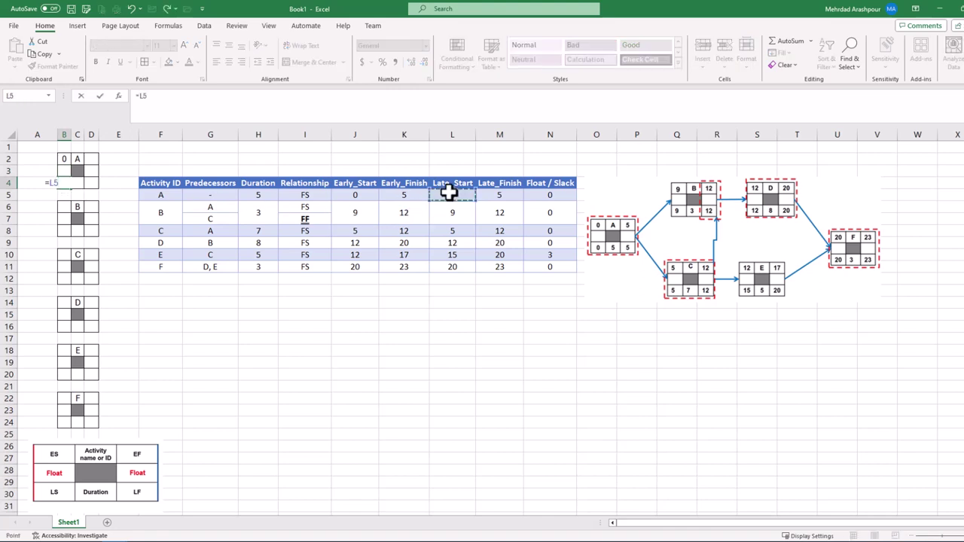
pyautogui.press('Return')
# Step: Link D2 to Early_Finish K5, D4 to Late_Finish M5, and C4 to Duration H5
pyautogui.click(90, 159)
pyautogui.write('=')
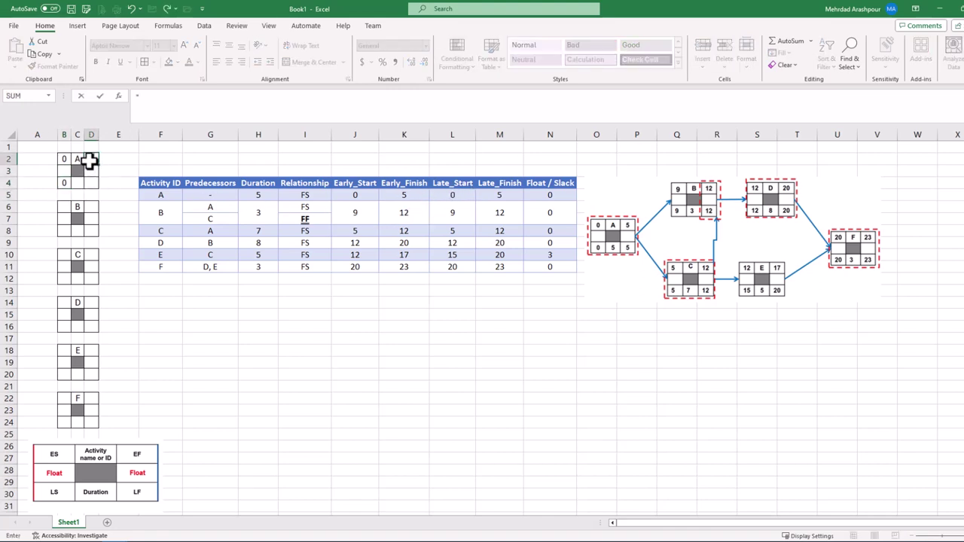
pyautogui.click(404, 195)
pyautogui.press('Return')
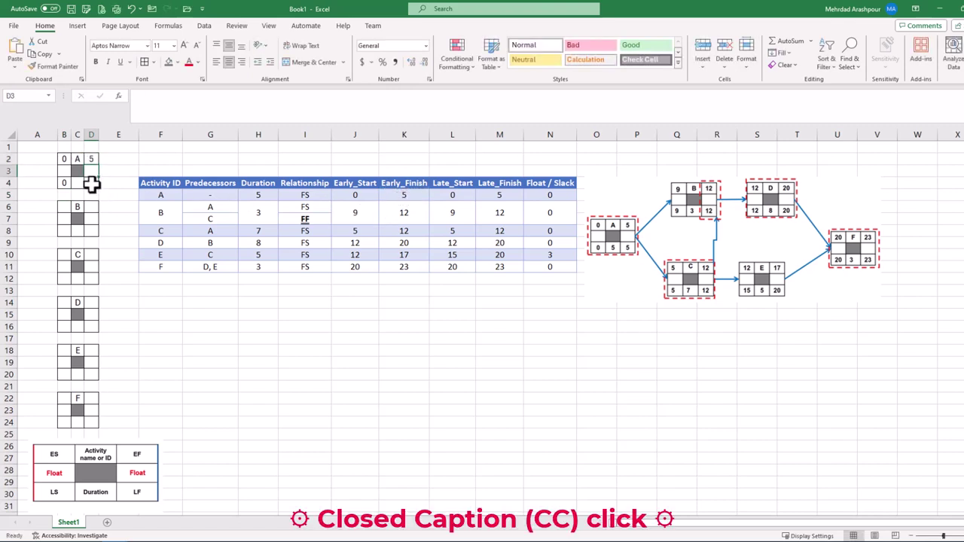
pyautogui.click(91, 184)
pyautogui.write('=')
pyautogui.click(500, 195)
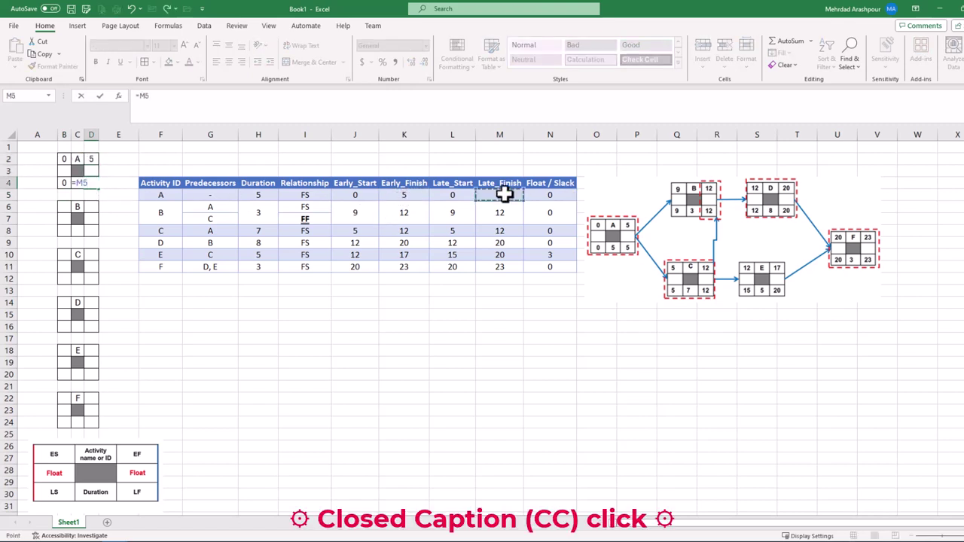
pyautogui.press('Return')
pyautogui.click(78, 182)
pyautogui.write('=')
pyautogui.click(260, 195)
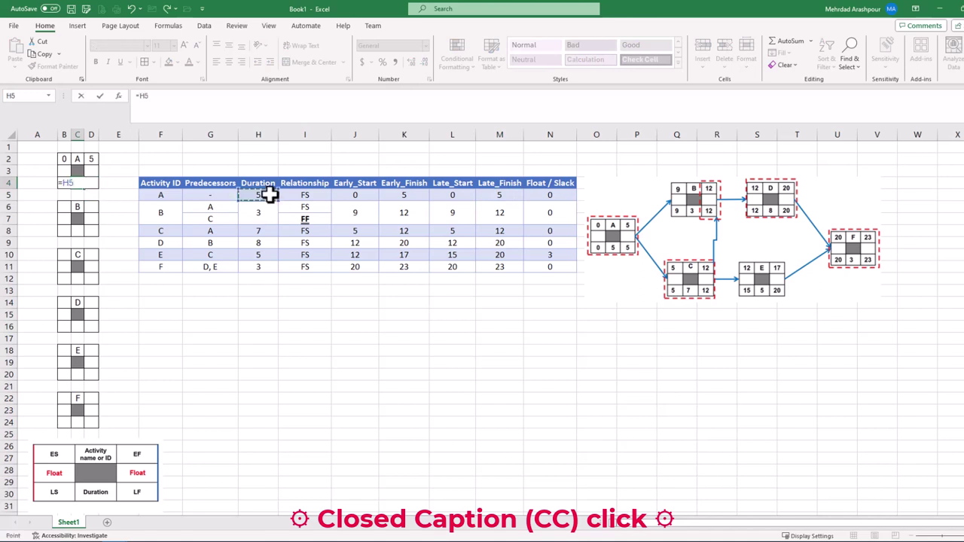
pyautogui.press('Return')
pyautogui.click(680, 471)
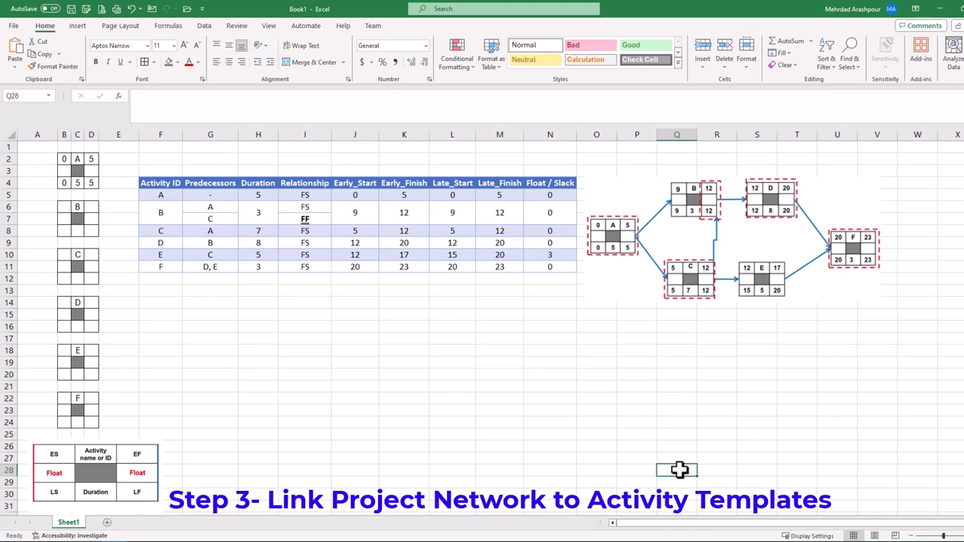
# Step: Paste node A's grid B2:D4 as a linked picture at G15
pyautogui.moveTo(63, 158); pyautogui.dragTo(87, 183)
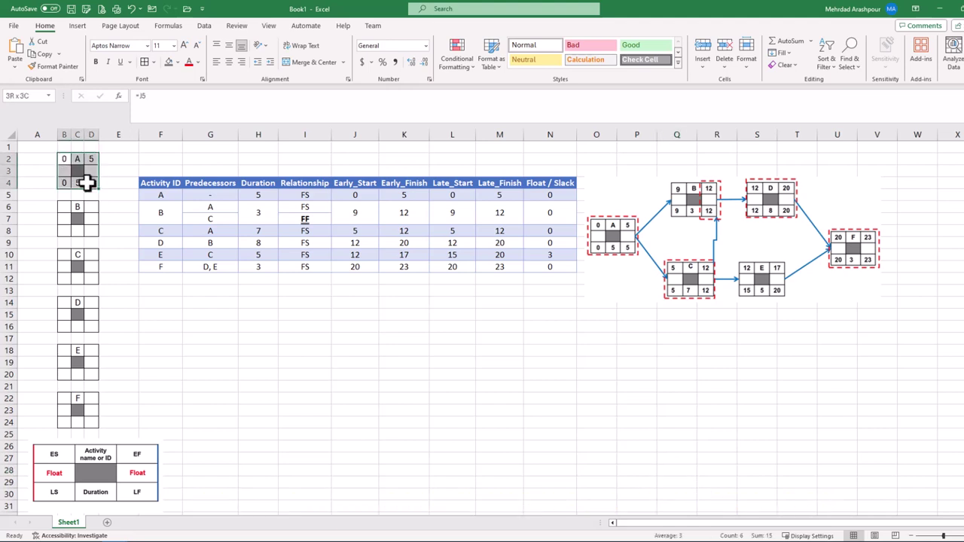
pyautogui.hotkey('ctrl', 'c')
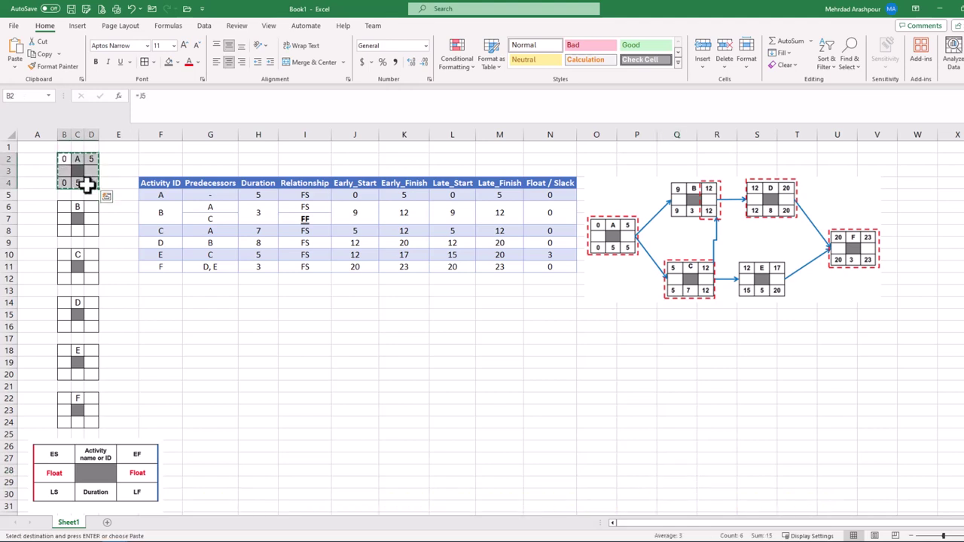
pyautogui.rightClick(216, 315)
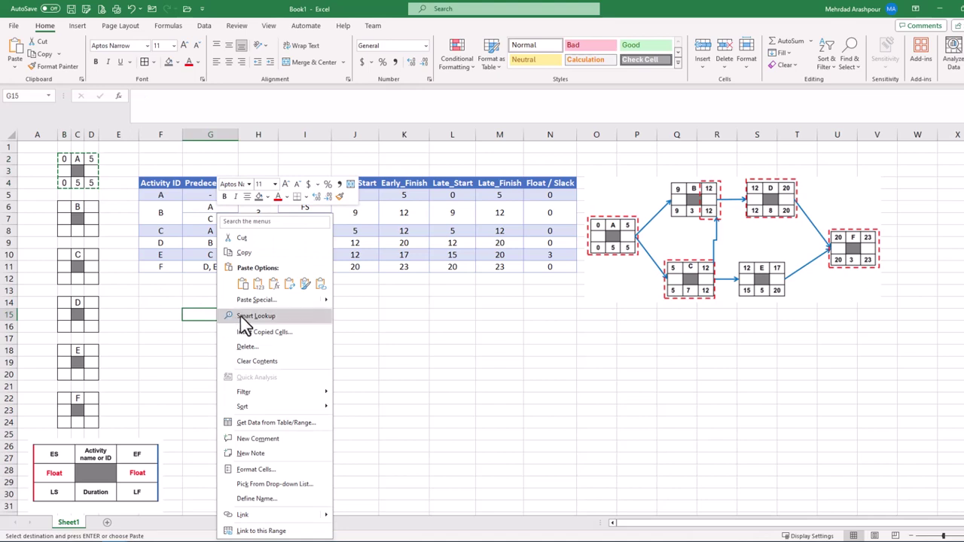
pyautogui.moveTo(257, 299)
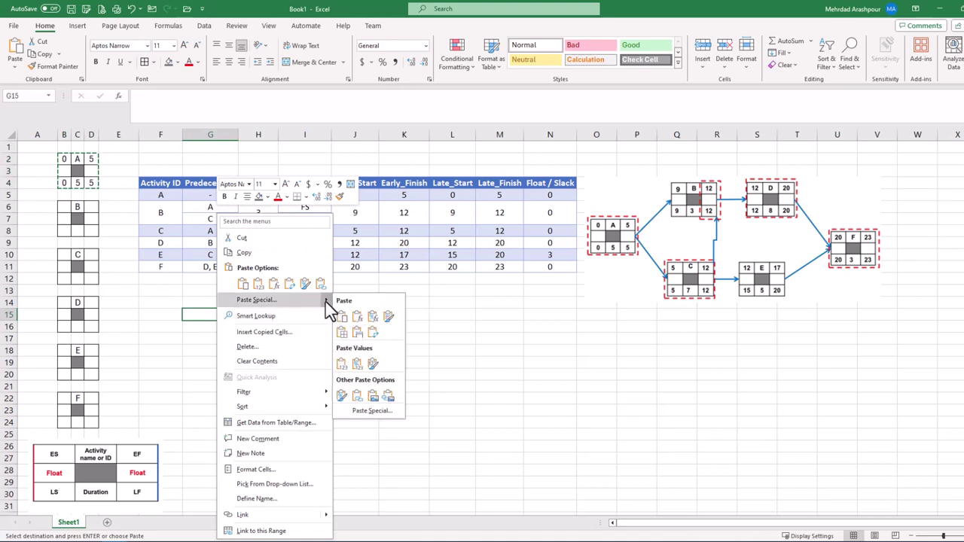
pyautogui.click(388, 396)
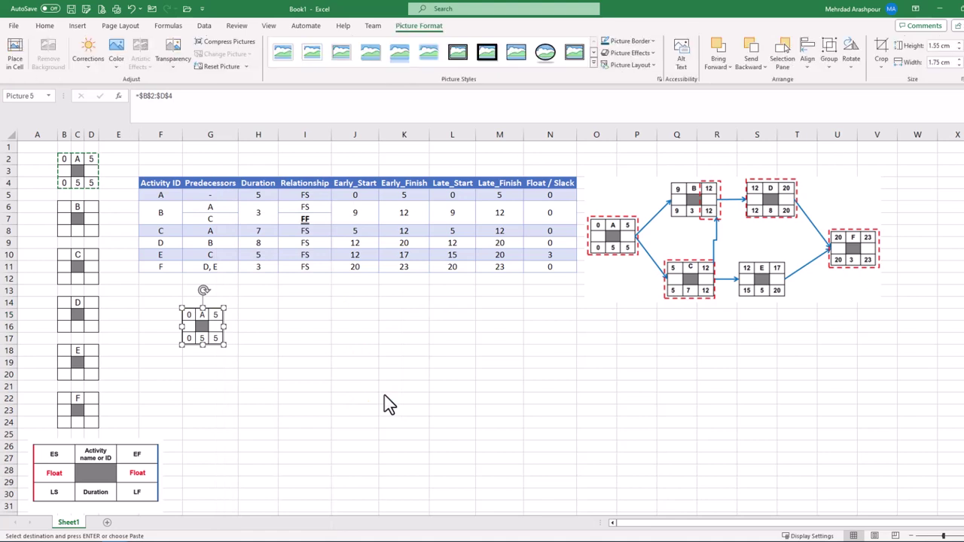
pyautogui.click(384, 397)
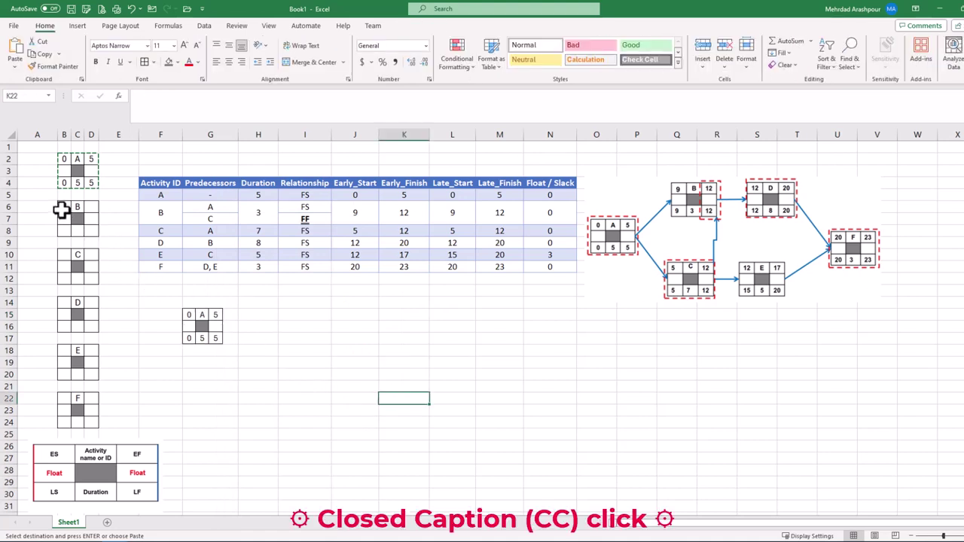
# Step: Paste boxes B and C as linked pictures at I13 and I19
pyautogui.moveTo(64, 210); pyautogui.dragTo(90, 231)
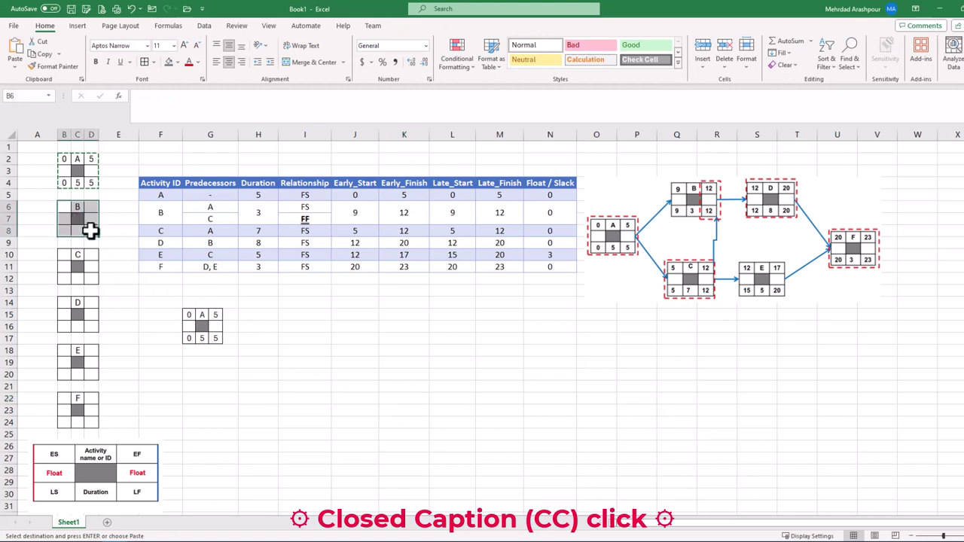
pyautogui.rightClick(286, 292)
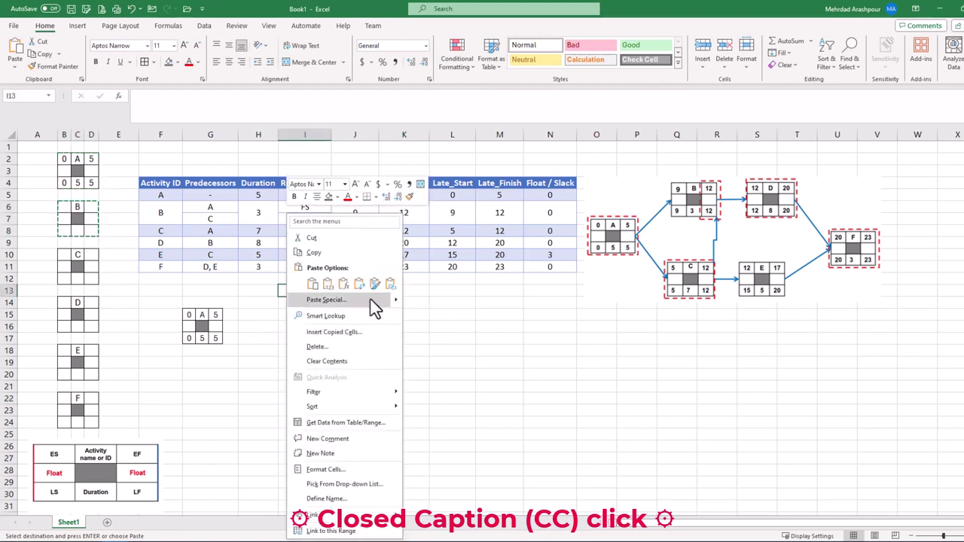
pyautogui.click(456, 396)
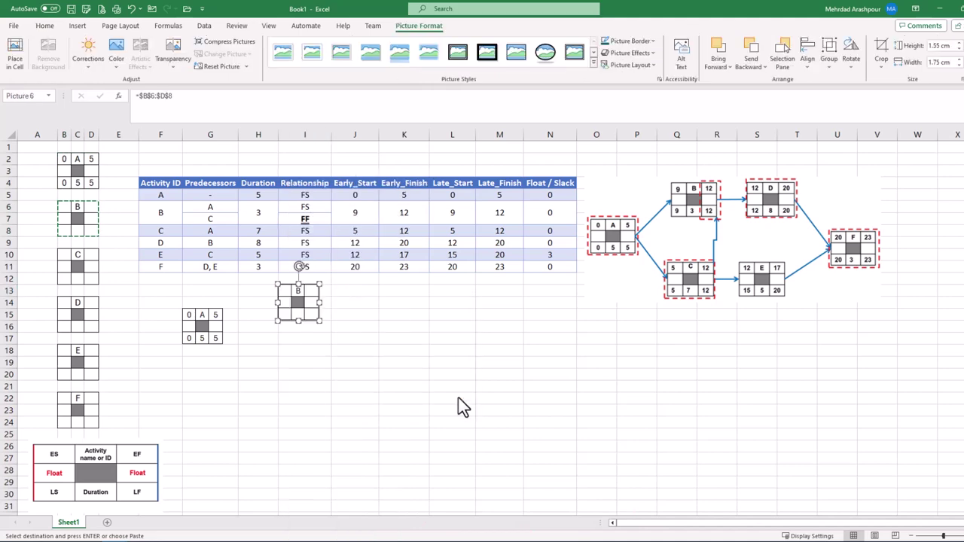
pyautogui.hotkey('ctrl', 'c')
pyautogui.moveTo(64, 258)
pyautogui.mouseDown()
pyautogui.moveTo(90, 278)
pyautogui.moveTo(90, 423)
pyautogui.mouseUp()
pyautogui.rightClick(295, 363)
pyautogui.click(344, 105)
# Step: Paste box D as a linked picture at K13
pyautogui.rightClick(87, 320)
pyautogui.click(108, 224)
pyautogui.rightClick(391, 294)
pyautogui.click(479, 283)
pyautogui.hotkey('ctrl', 'c')
pyautogui.click(389, 361)
# Step: Paste boxes E and F as linked pictures below the table
pyautogui.rightClick(390, 361)
pyautogui.hotkey('ctrl', 'c')
pyautogui.rightClick(494, 327)
pyautogui.moveTo(202, 315); pyautogui.dragTo(201, 327)
pyautogui.click(67, 207)
# Step: Enter box B's early start as 9 and link its early finish D6 to the table
pyautogui.write('9')
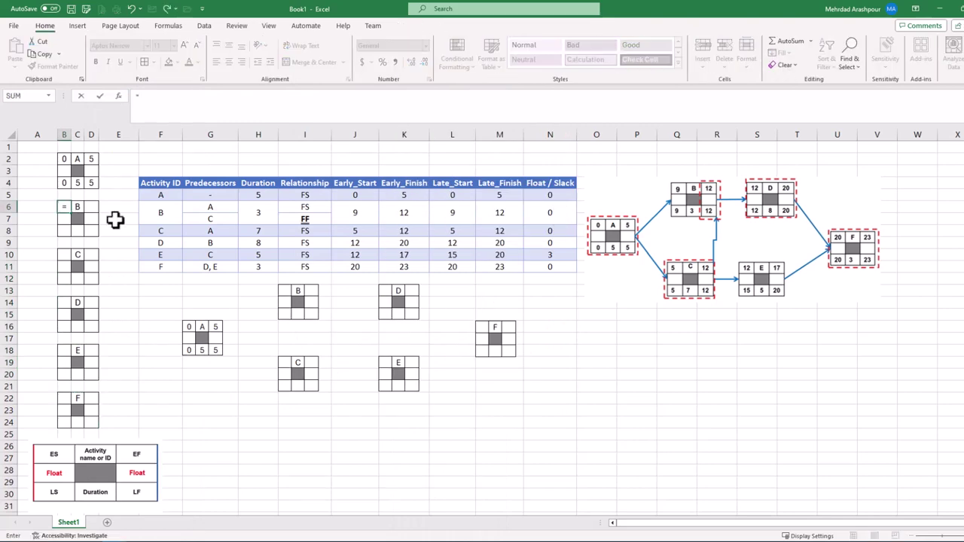
pyautogui.press('Return')
pyautogui.click(91, 206)
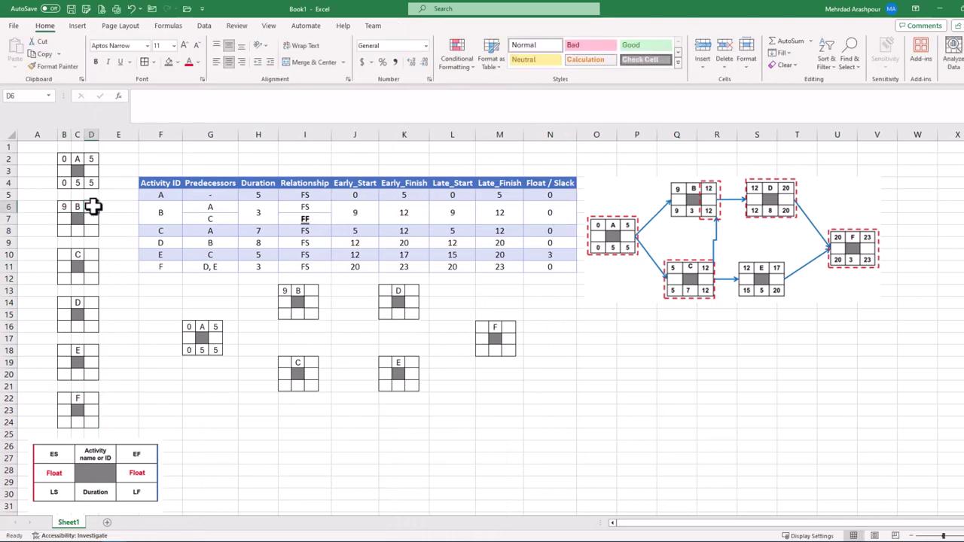
pyautogui.write('=')
pyautogui.click(404, 212)
pyautogui.press('Return')
# Step: Enter box B's float formulas =L6-J6 and =M6-K6
pyautogui.click(62, 219)
pyautogui.write('=')
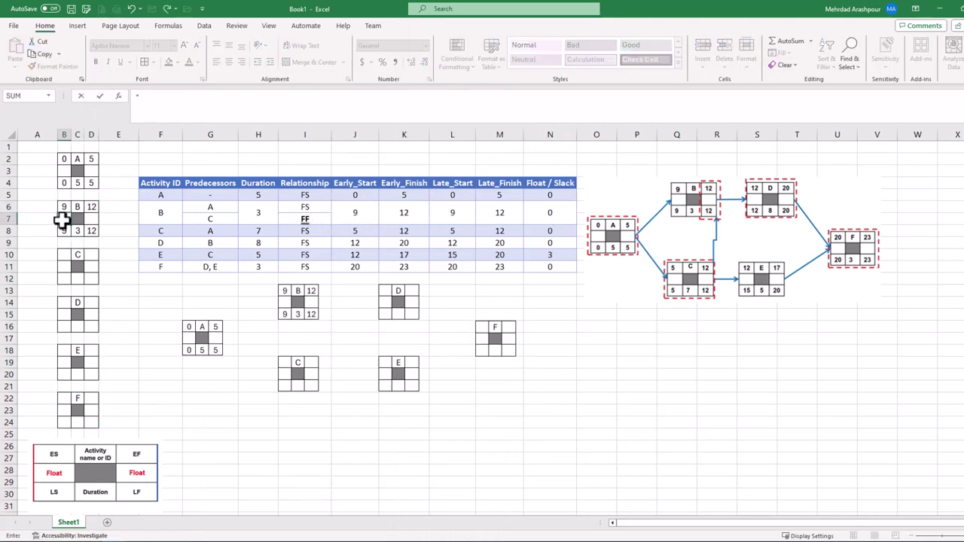
pyautogui.click(459, 214)
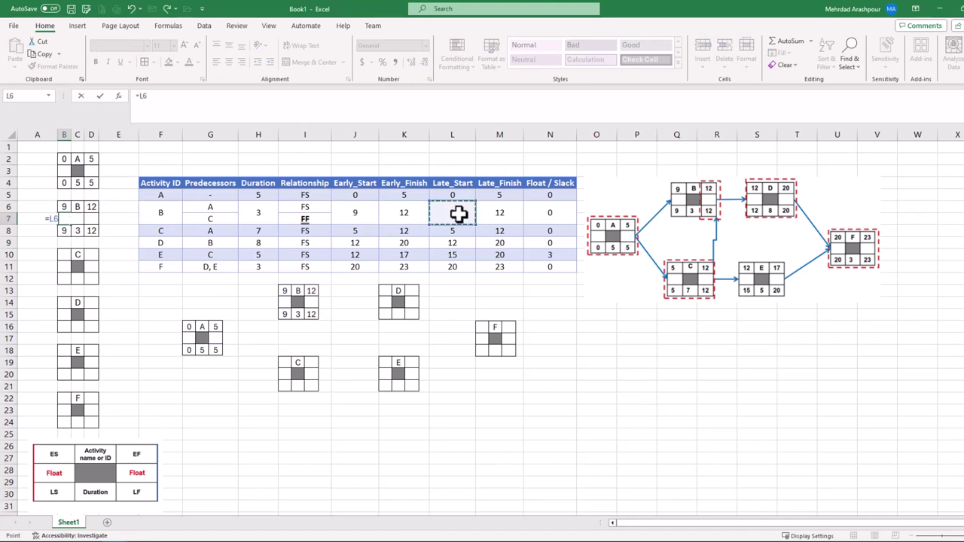
pyautogui.write('-')
pyautogui.click(351, 213)
pyautogui.press('Return')
pyautogui.click(93, 217)
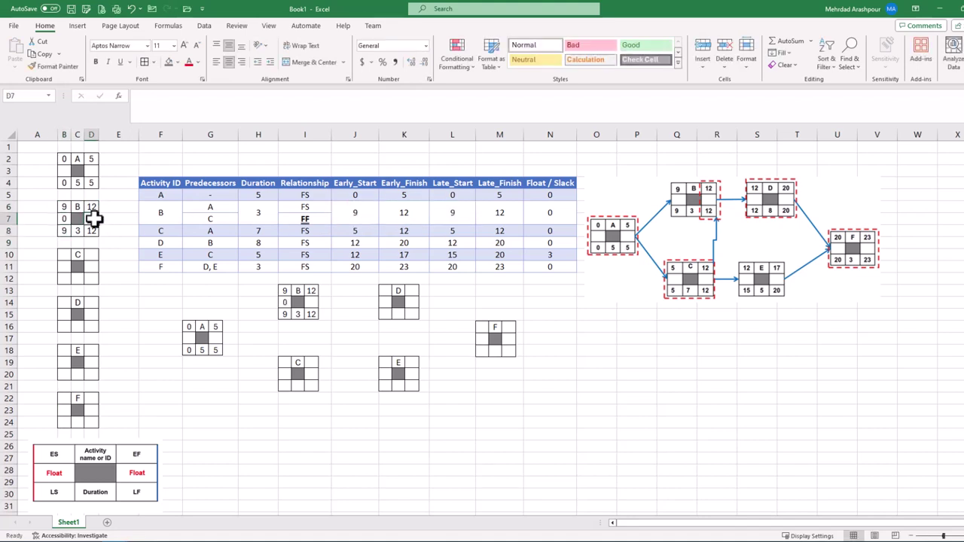
pyautogui.write('=')
pyautogui.click(501, 214)
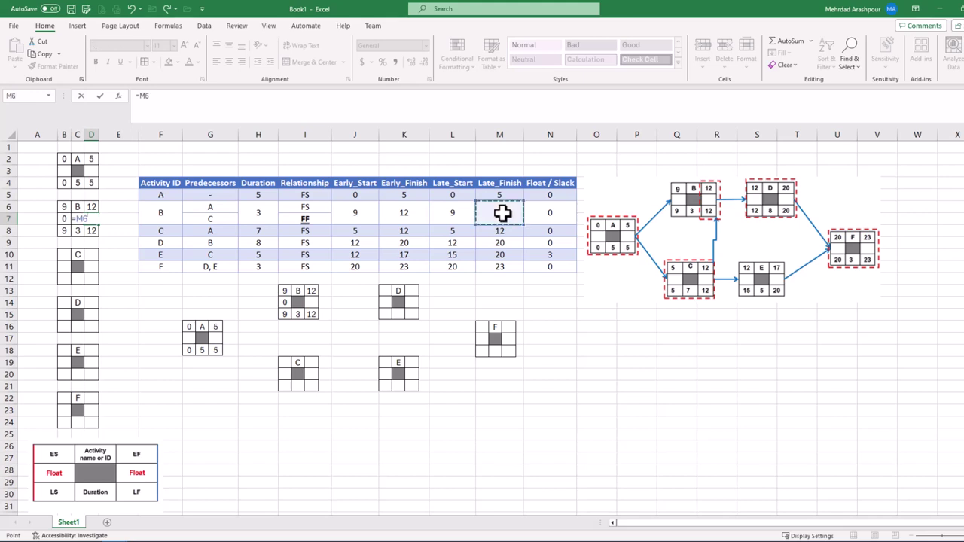
pyautogui.write('-')
pyautogui.click(404, 212)
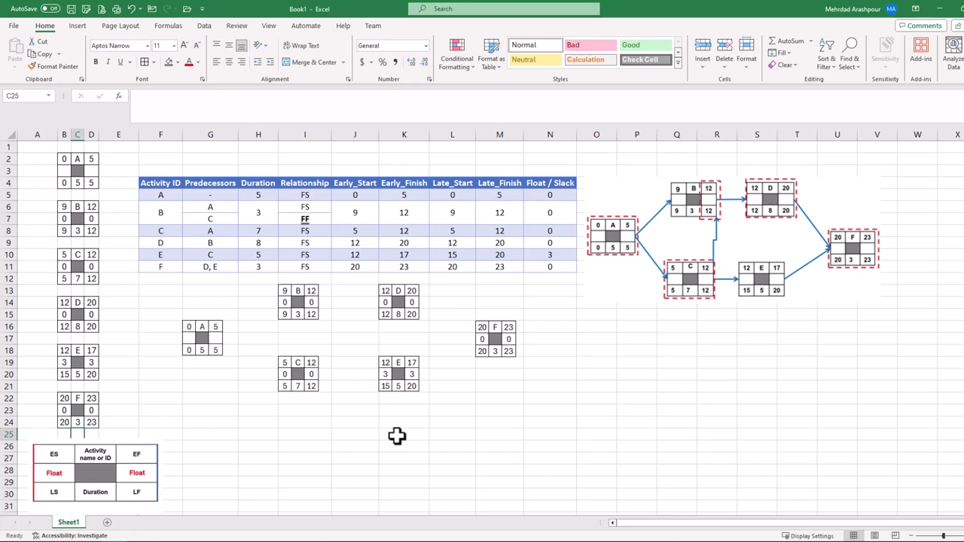
# Step: Draw elbow arrow connectors A→B, A→C and C→B between the node pictures
pyautogui.click(77, 26)
pyautogui.click(146, 61)
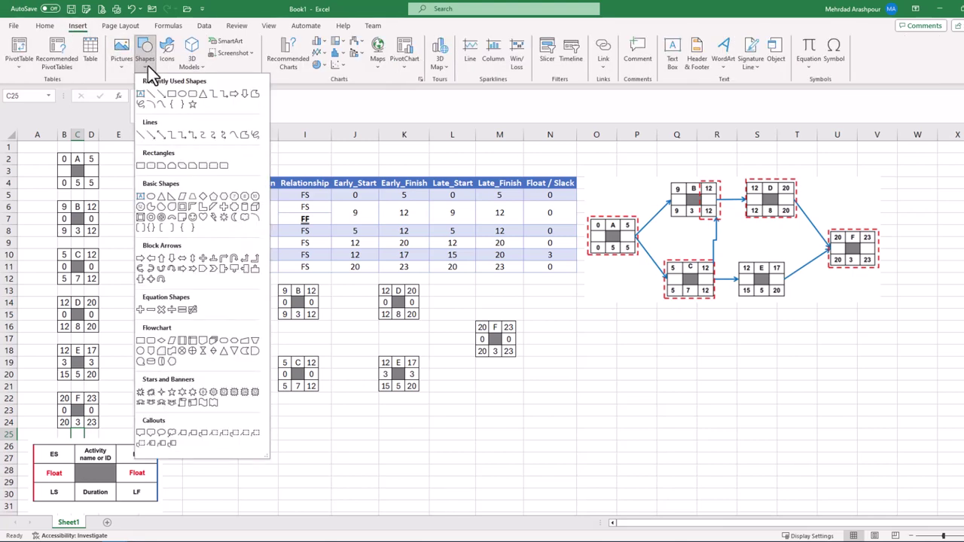
pyautogui.click(224, 95)
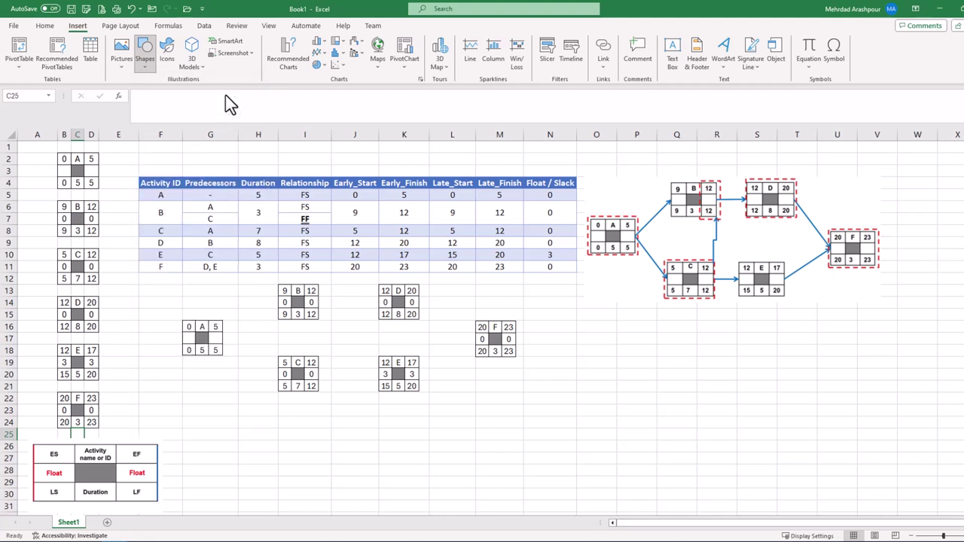
pyautogui.moveTo(183, 321)
pyautogui.mouseDown()
pyautogui.moveTo(223, 354)
pyautogui.moveTo(277, 304)
pyautogui.mouseUp()
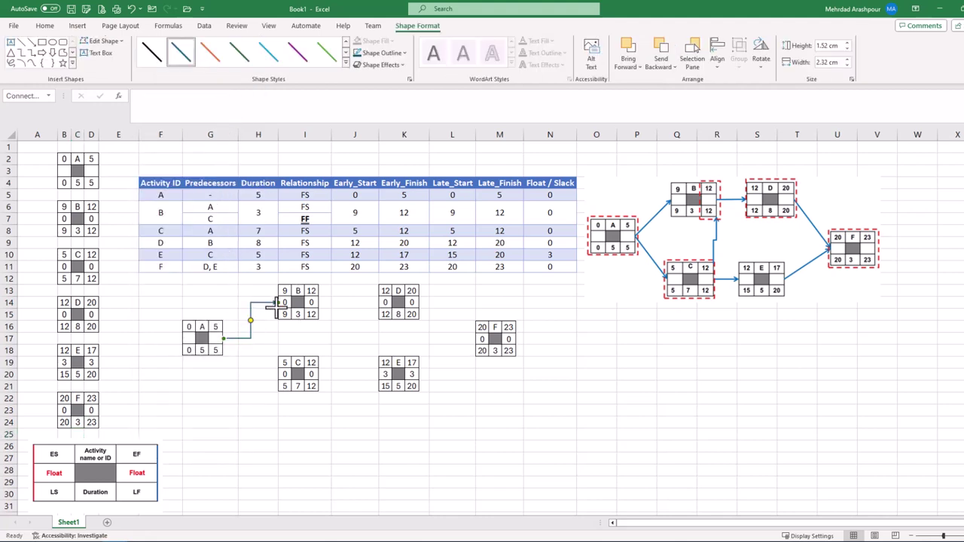
pyautogui.click(31, 52)
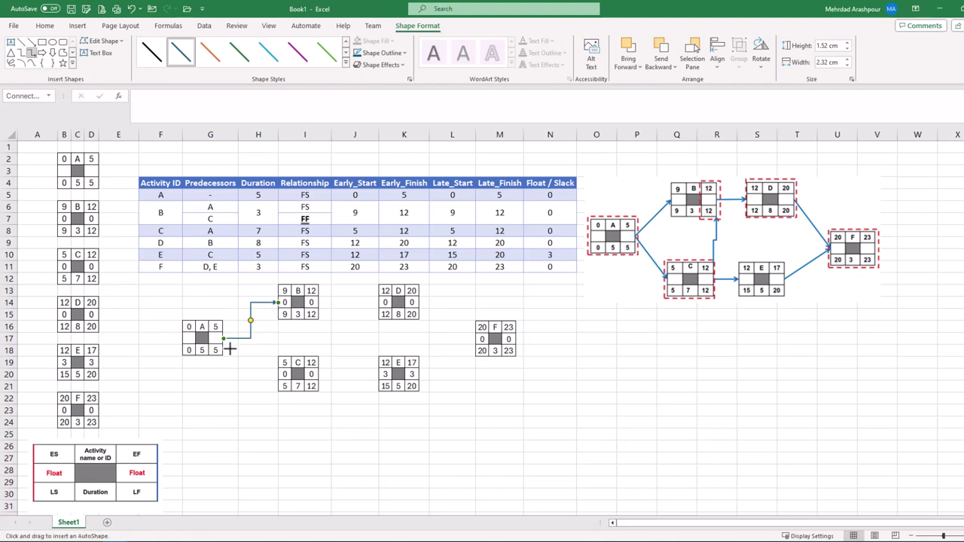
pyautogui.moveTo(224, 338)
pyautogui.mouseDown()
pyautogui.moveTo(256, 375)
pyautogui.moveTo(278, 374)
pyautogui.moveTo(358, 335)
pyautogui.moveTo(329, 342)
pyautogui.moveTo(319, 362)
pyautogui.mouseUp()
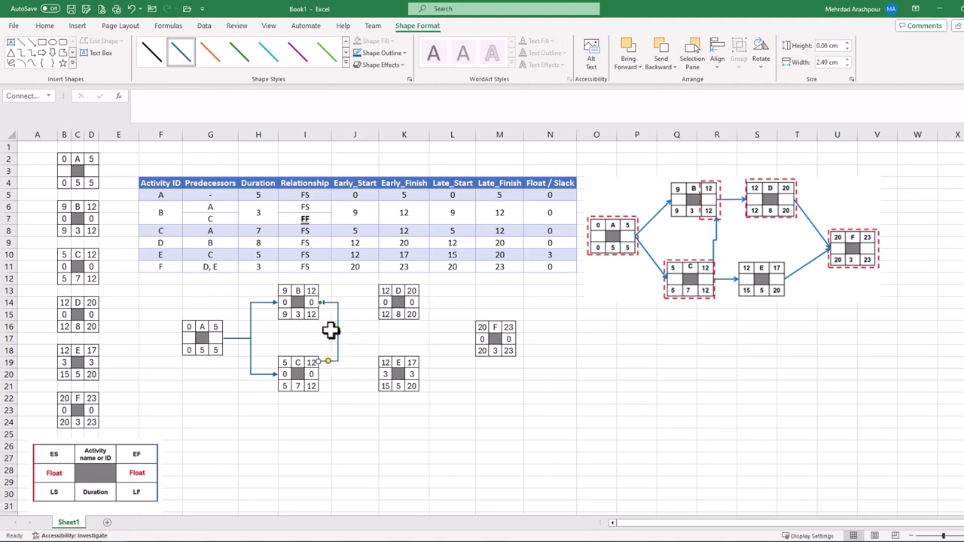
pyautogui.moveTo(330, 303); pyautogui.dragTo(378, 302)
# Step: Draw the remaining elbow arrows B→D, C→E and D→F
pyautogui.click(351, 424)
pyautogui.click(145, 59)
pyautogui.click(217, 204)
pyautogui.moveTo(320, 374); pyautogui.dragTo(379, 375)
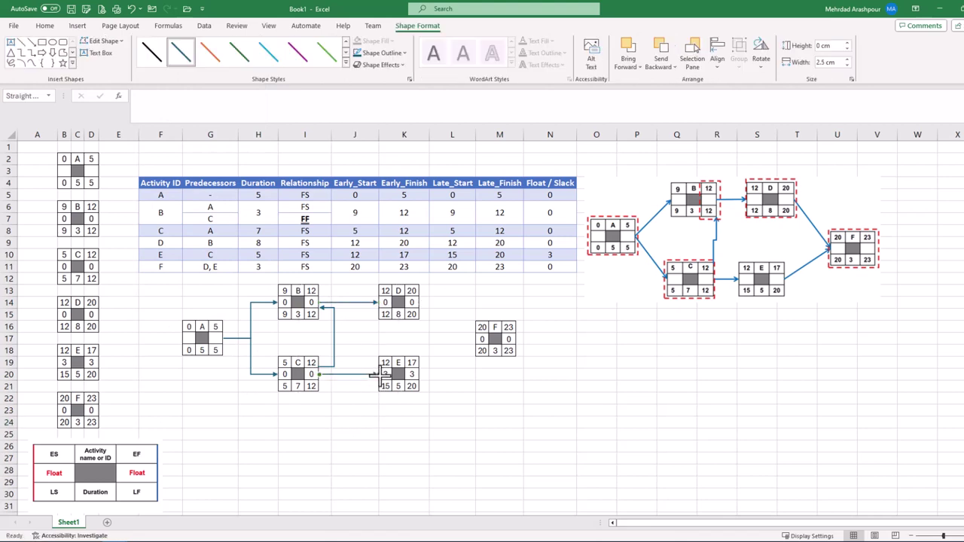
pyautogui.click(31, 54)
pyautogui.moveTo(419, 302); pyautogui.dragTo(473, 343)
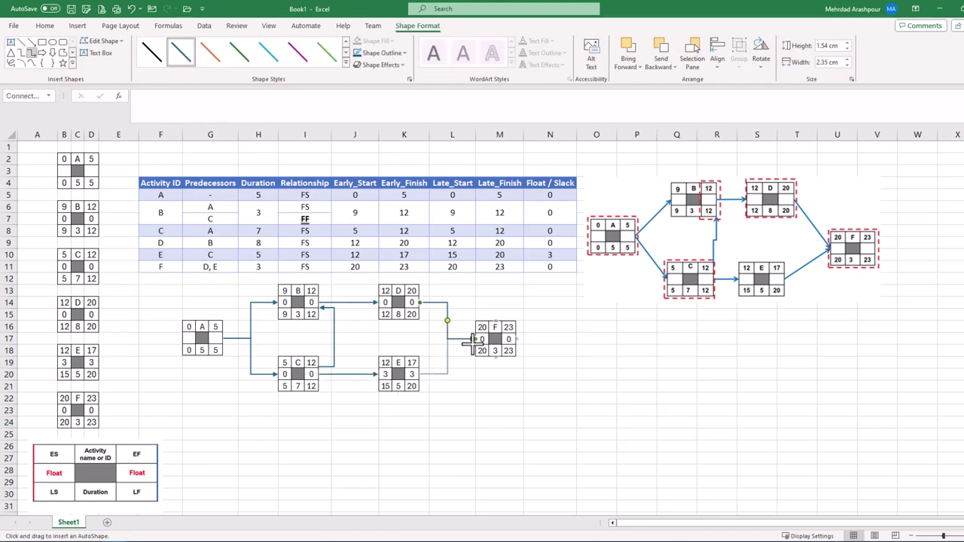
pyautogui.press('Escape')
# Step: Fill boxes A and B's float cells yellow, repeating the fill with F4
pyautogui.click(64, 171)
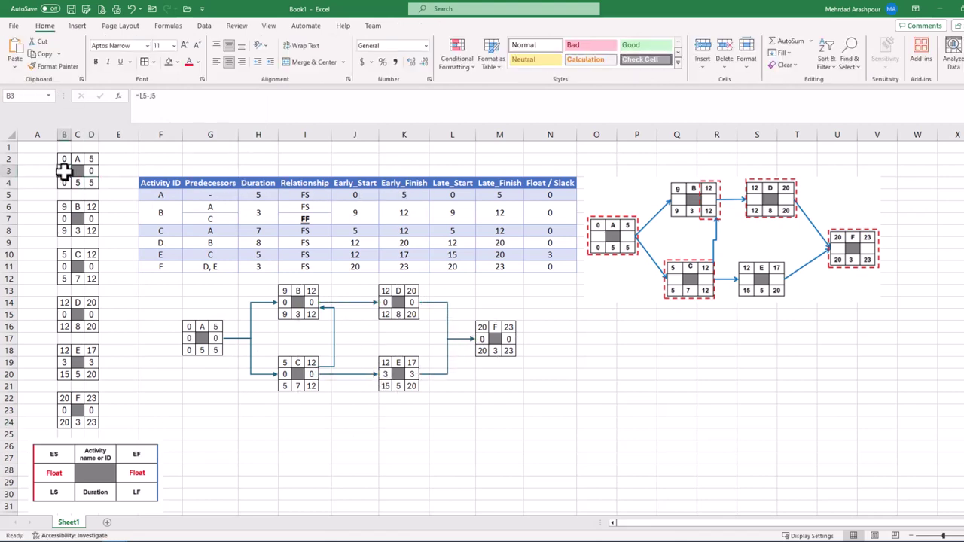
pyautogui.click(189, 63)
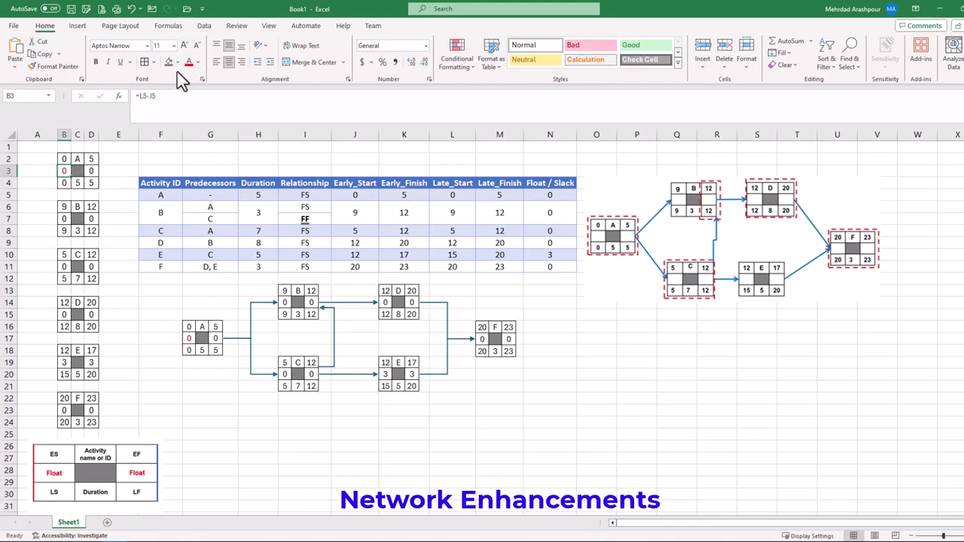
pyautogui.click(177, 63)
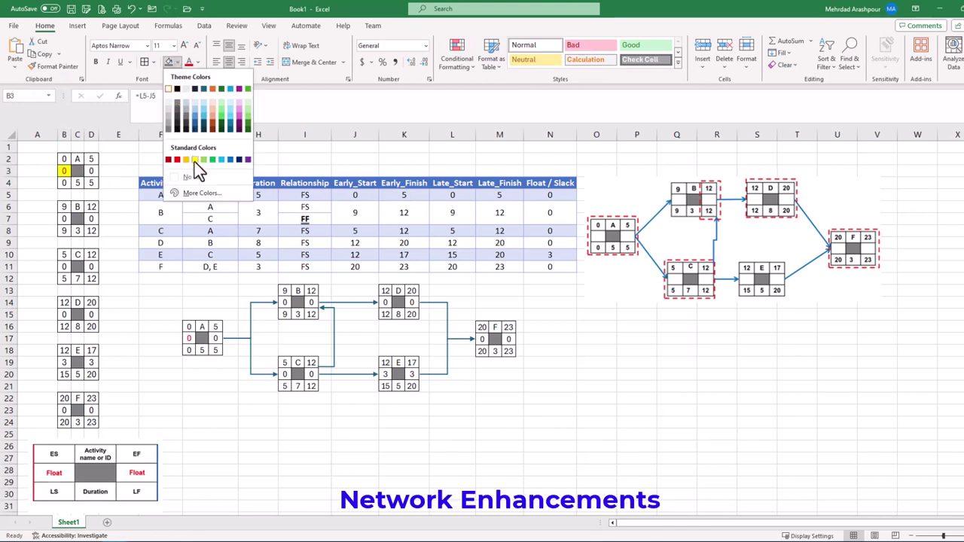
pyautogui.click(194, 161)
pyautogui.click(91, 171)
pyautogui.press('F4')
pyautogui.click(64, 218)
pyautogui.press('F4')
pyautogui.click(91, 219)
pyautogui.press('F4')
# Step: Fill the float cells of boxes C through F yellow
pyautogui.click(64, 266)
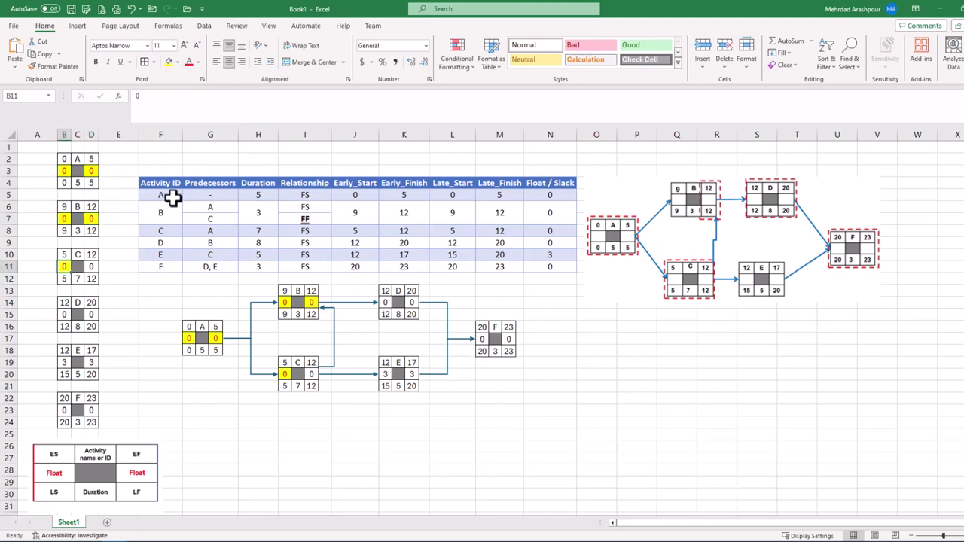
pyautogui.keyDown('ctrl'); pyautogui.click(91, 266); pyautogui.keyUp('ctrl')
pyautogui.keyDown('ctrl'); pyautogui.click(64, 314); pyautogui.keyUp('ctrl')
pyautogui.keyDown('ctrl'); pyautogui.click(91, 314); pyautogui.keyUp('ctrl')
pyautogui.click(168, 62)
pyautogui.keyDown('ctrl'); pyautogui.click(91, 361); pyautogui.keyUp('ctrl')
pyautogui.keyDown('ctrl'); pyautogui.click(64, 410); pyautogui.keyUp('ctrl')
pyautogui.keyDown('ctrl'); pyautogui.click(91, 410); pyautogui.keyUp('ctrl')
pyautogui.click(178, 61)
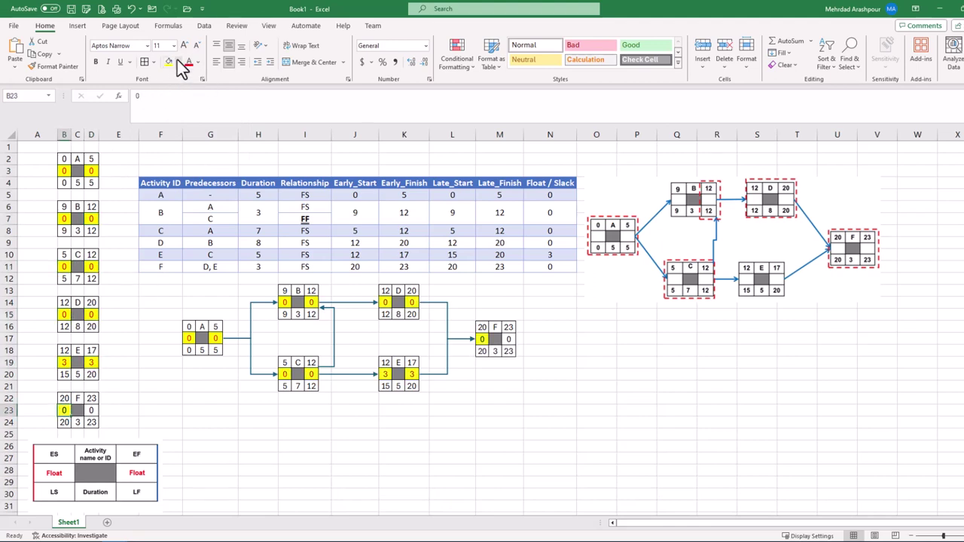
pyautogui.click(404, 482)
pyautogui.click(251, 314)
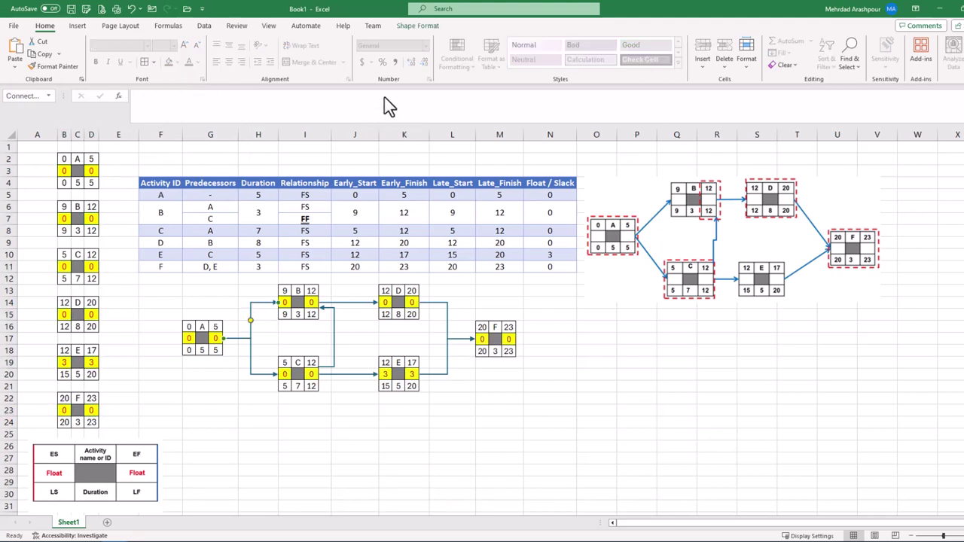
# Step: Set the A→B elbow connector's outline weight to 1½ pt
pyautogui.click(407, 26)
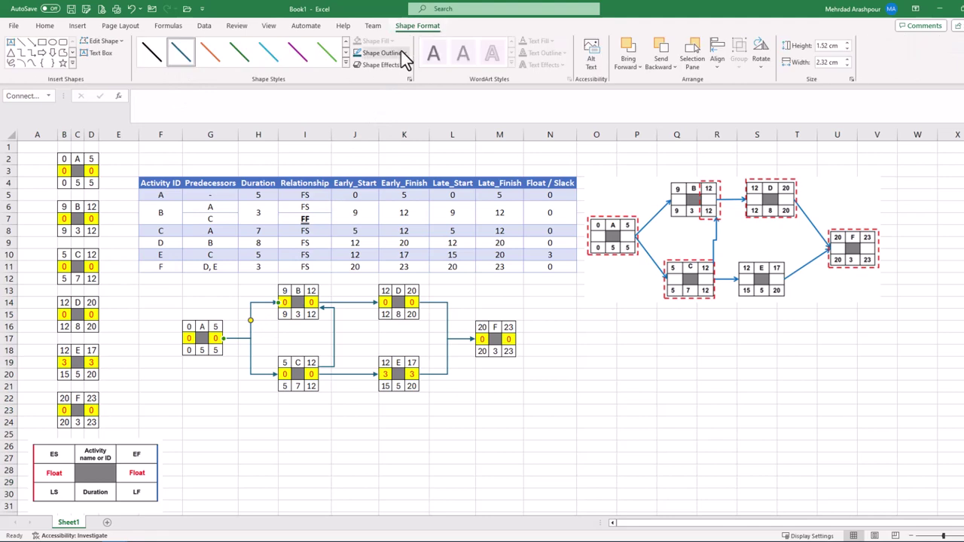
pyautogui.click(404, 54)
pyautogui.moveTo(382, 214)
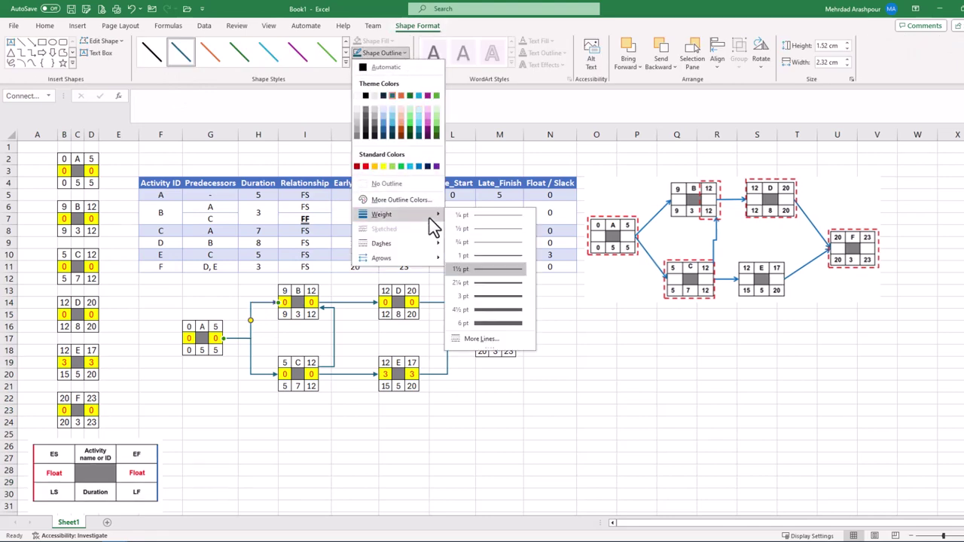
pyautogui.click(499, 275)
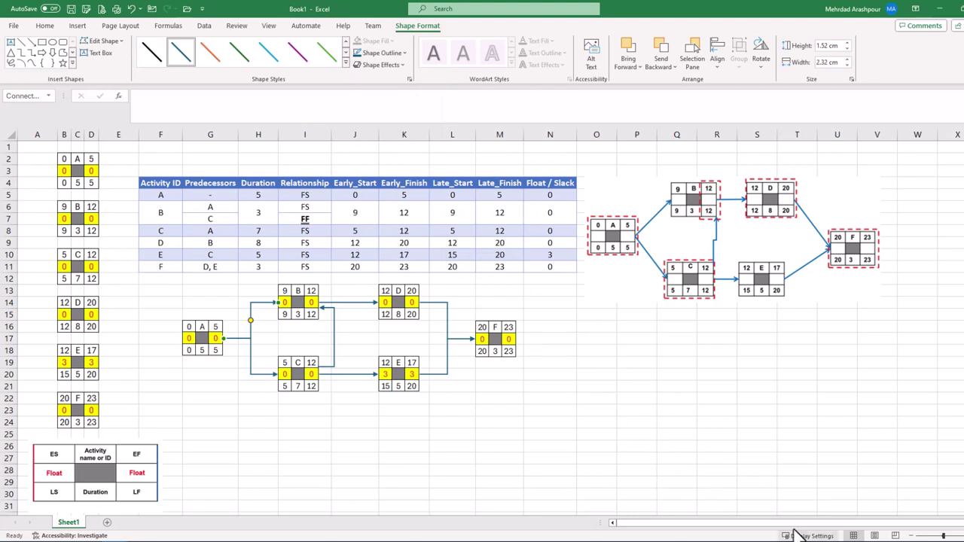
pyautogui.click(545, 448)
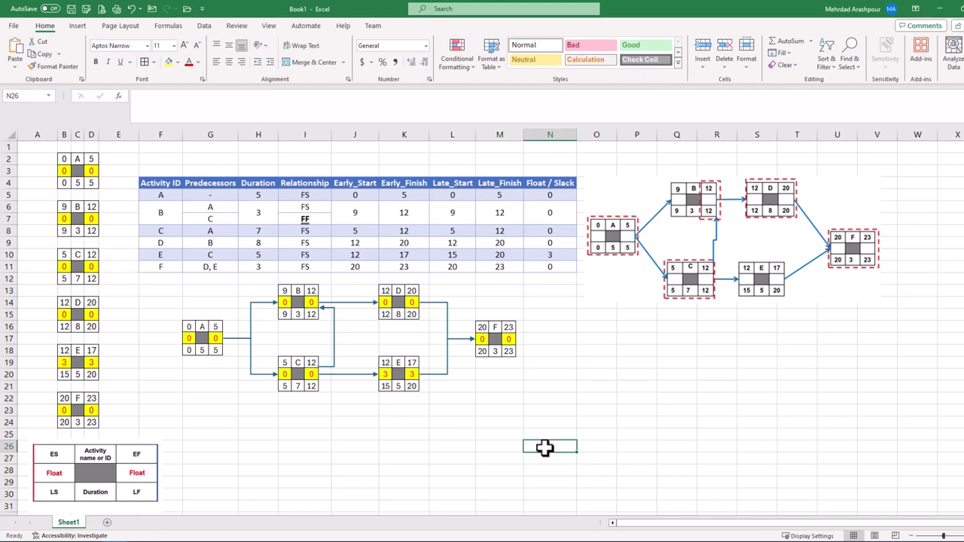